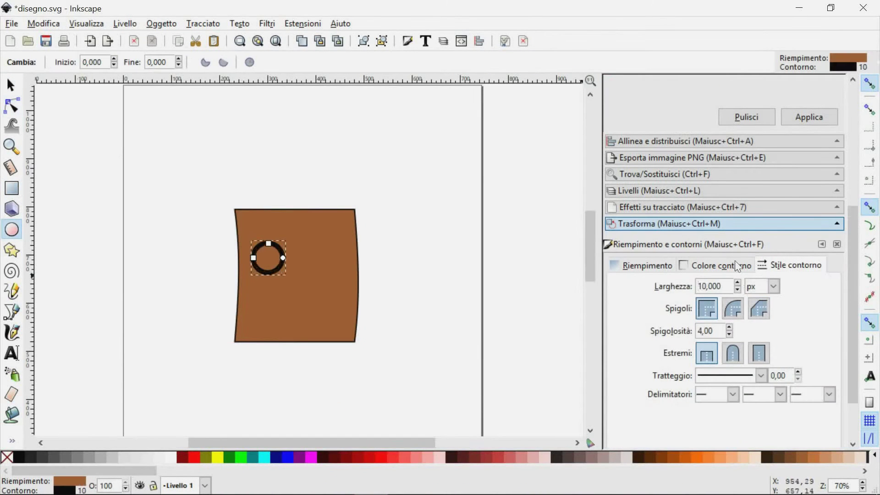
- Select the lens circle on the mask and draw the bridge between the two lenses
click(266, 270)
drag(131, 470, 105, 471)
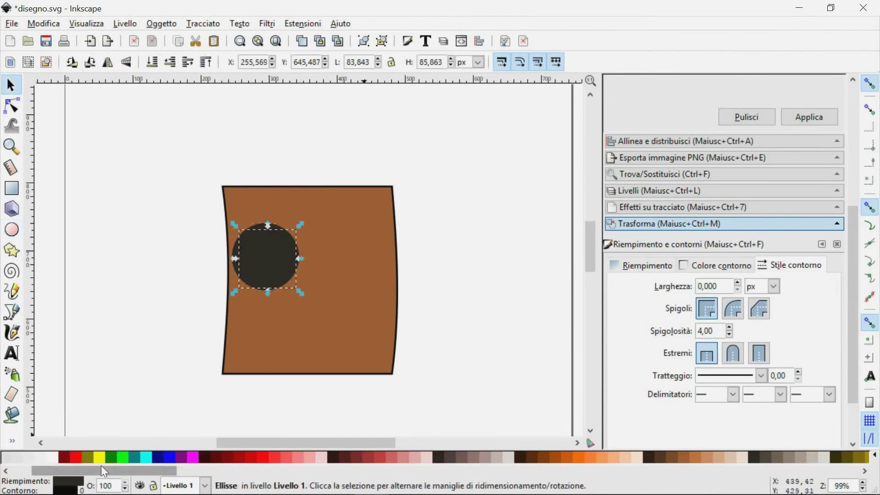
scroll(285, 231, right, 3)
key(r)
scroll(212, 265, up, 1)
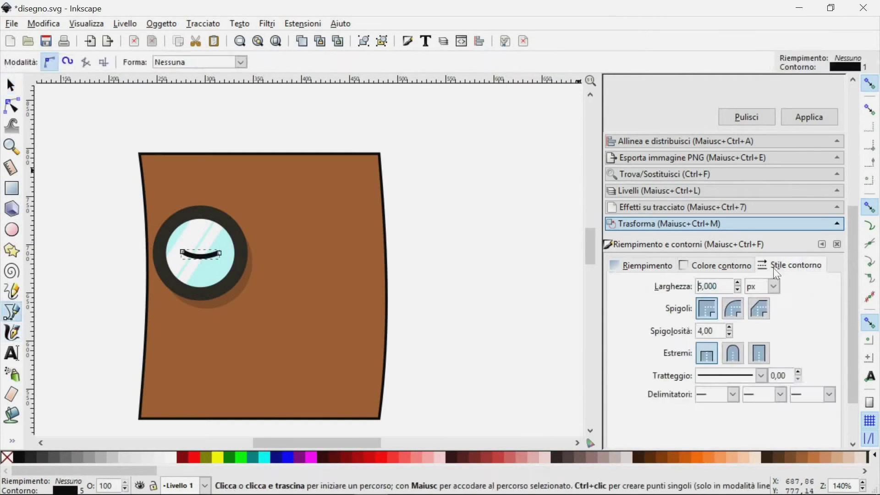
key(r)
scroll(250, 237, up, 2)
drag(227, 239, 301, 281)
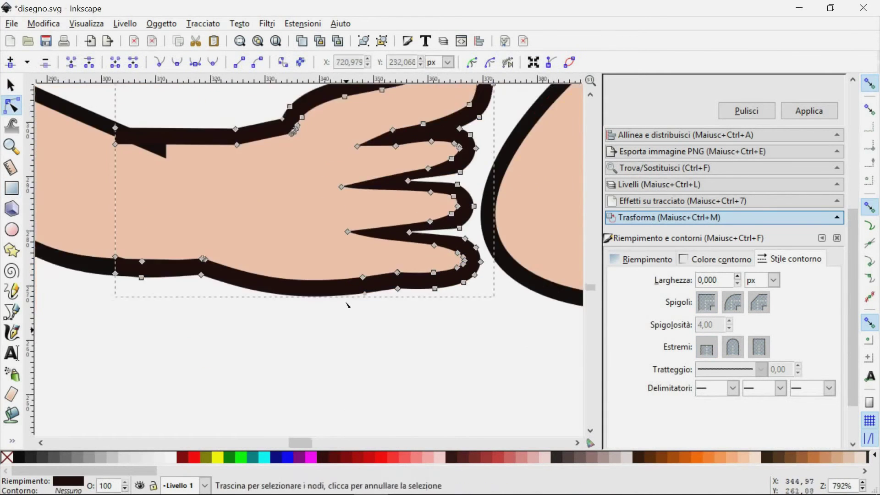
scroll(367, 206, up, 6)
scroll(344, 229, left, 8)
click(324, 244)
scroll(324, 244, down, 5)
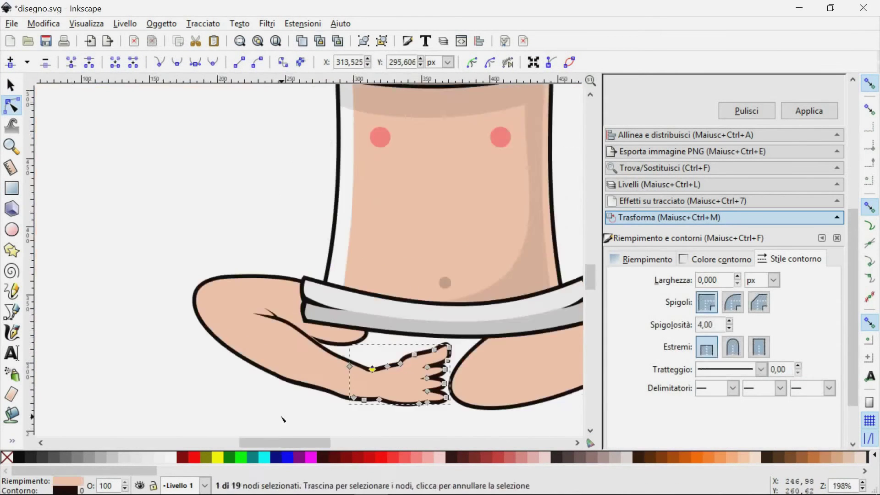
click(411, 312)
scroll(514, 239, up, 5)
scroll(517, 391, up, 2)
key(n)
scroll(306, 378, up, 3)
scroll(305, 378, down, 4)
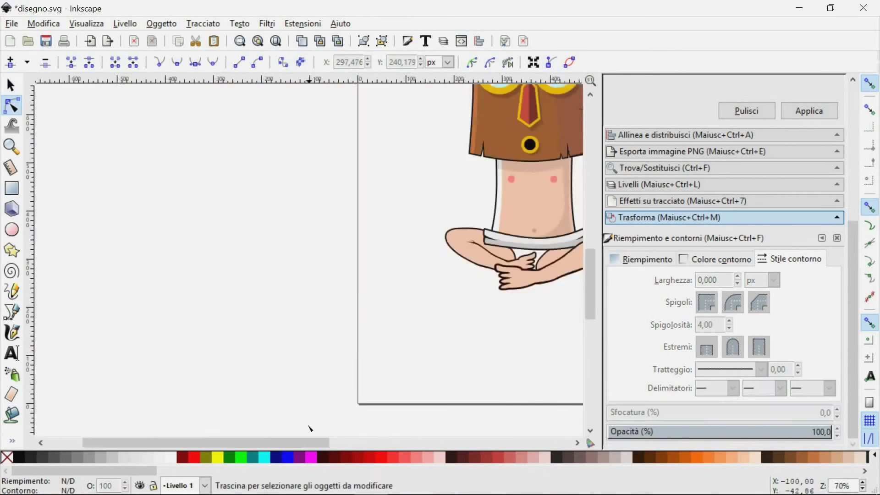
scroll(308, 413, up, 1)
click(393, 246)
key(Escape)
scroll(318, 345, up, 1)
scroll(317, 343, down, 1)
click(445, 353)
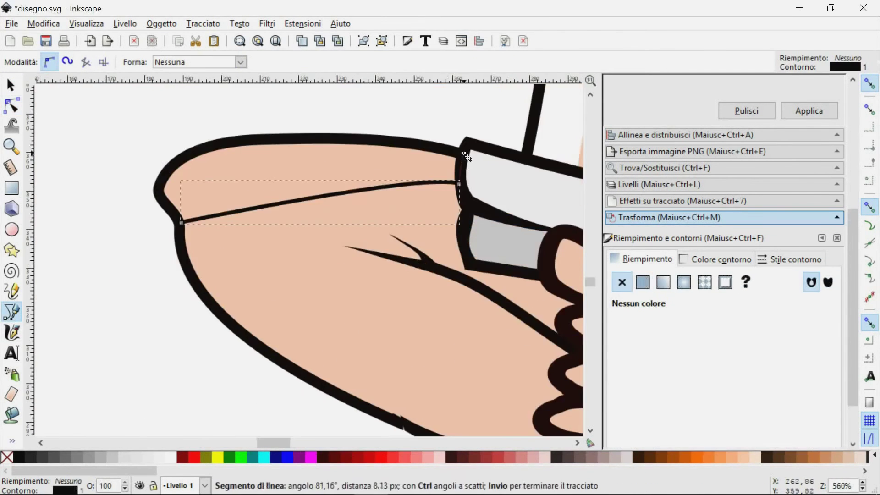
- Finish the thigh crease line and return to the selection tool
key(Return)
key(s)
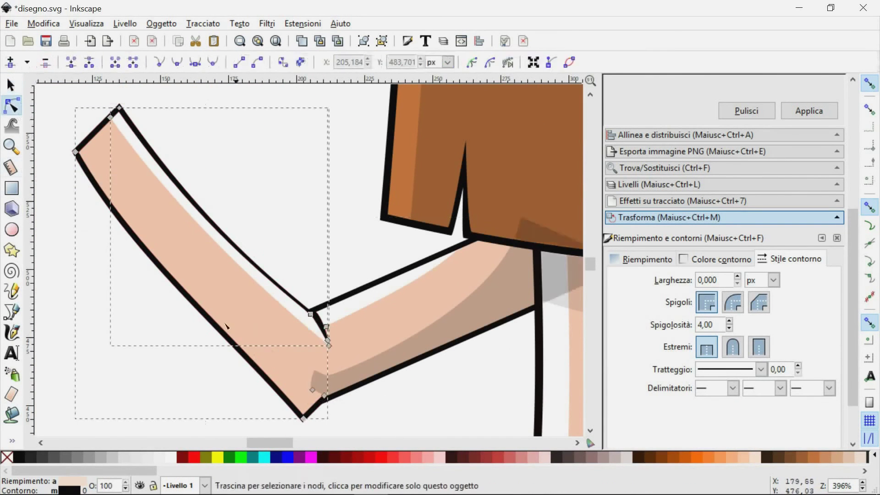
- Select the raised arm's shape
click(104, 113)
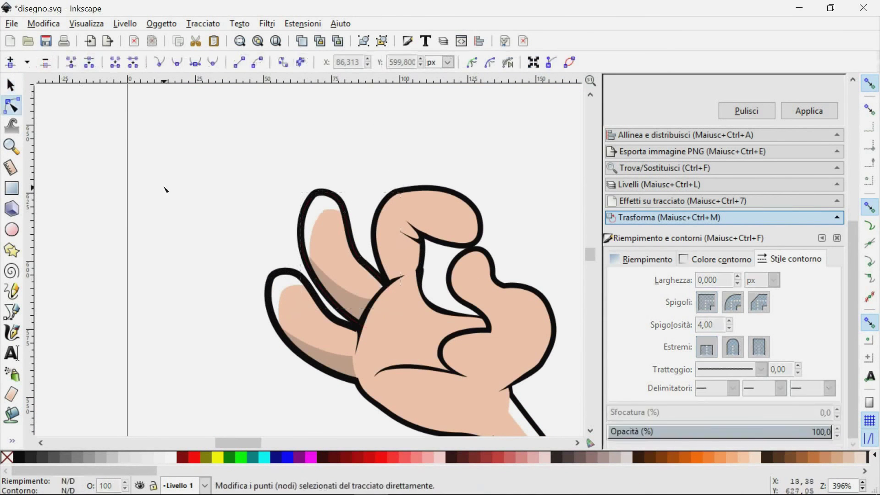
- Select the thumb shading shape with the Node tool for reshaping
click(4, 106)
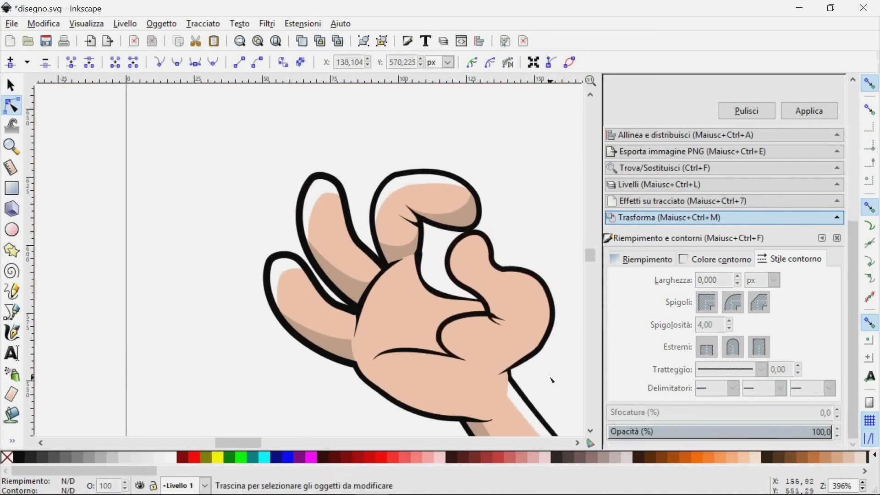
click(527, 270)
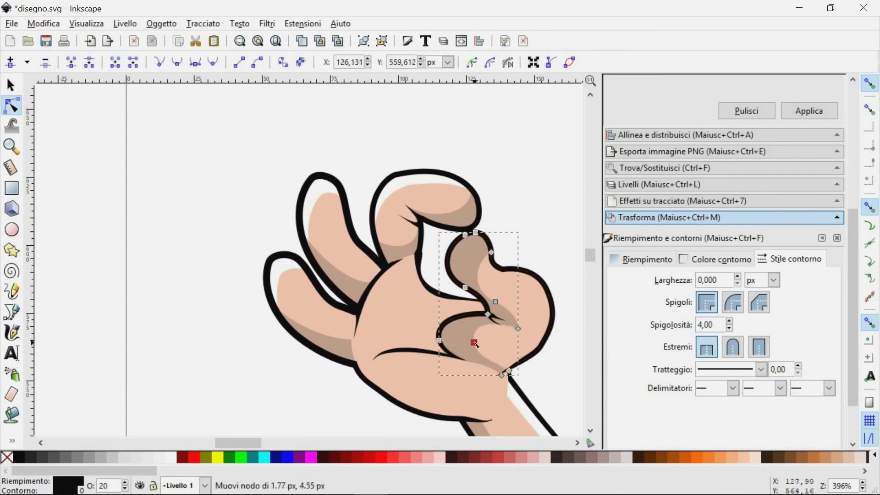